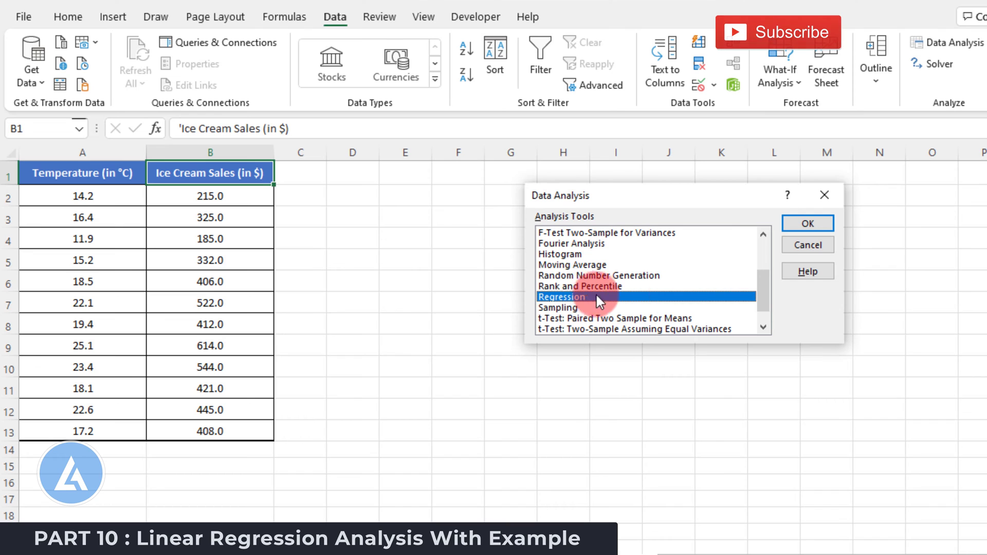
# Start Regression with Input Y Range $B$1:$B$13 and Input X Range $A$1:$A$13.
pyautogui.click(809, 223)
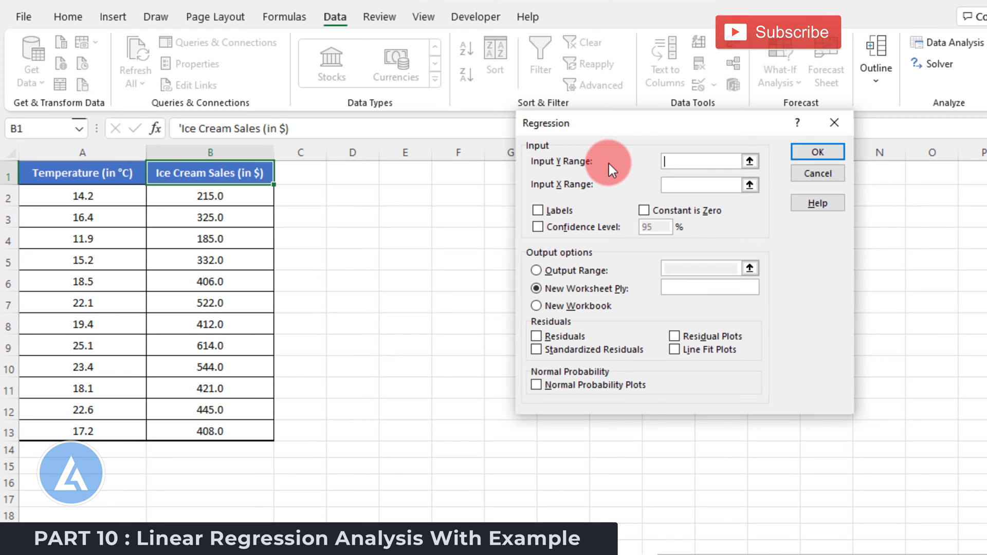
pyautogui.click(750, 162)
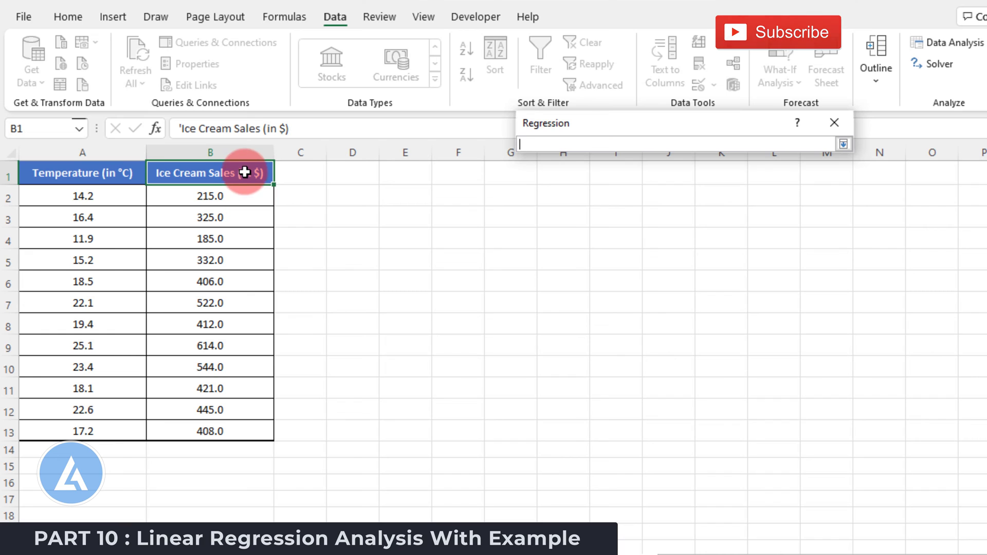
pyautogui.moveTo(249, 173); pyautogui.dragTo(228, 430)
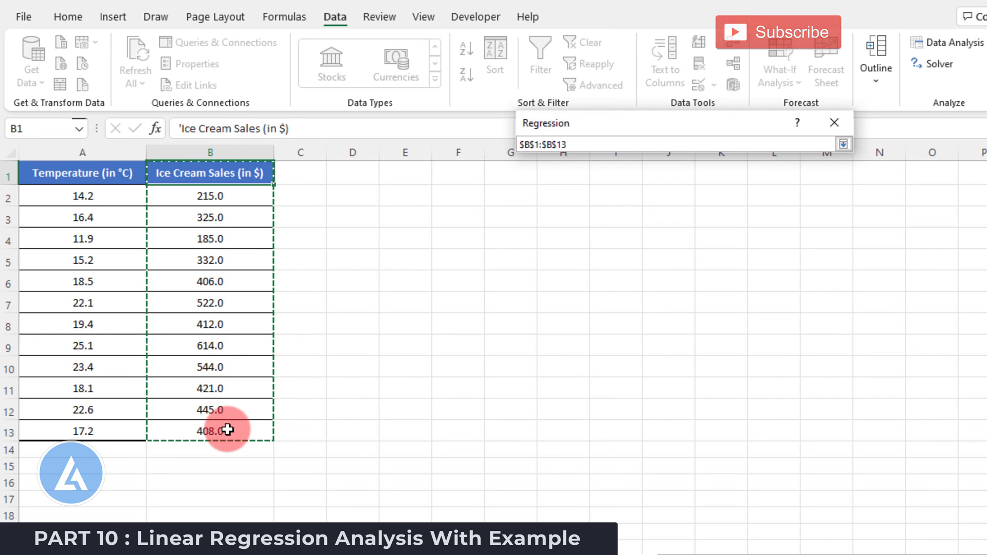
pyautogui.press('Return')
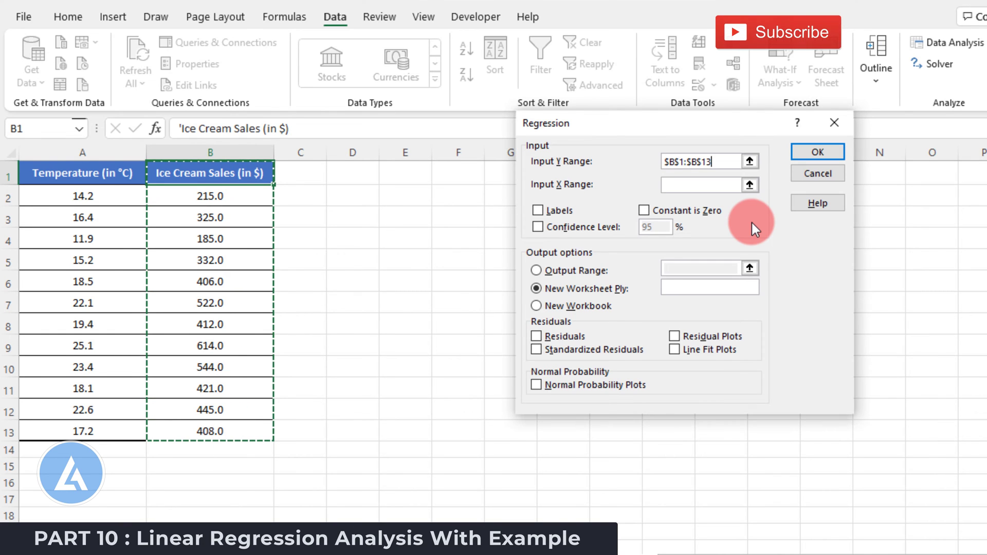
pyautogui.click(750, 186)
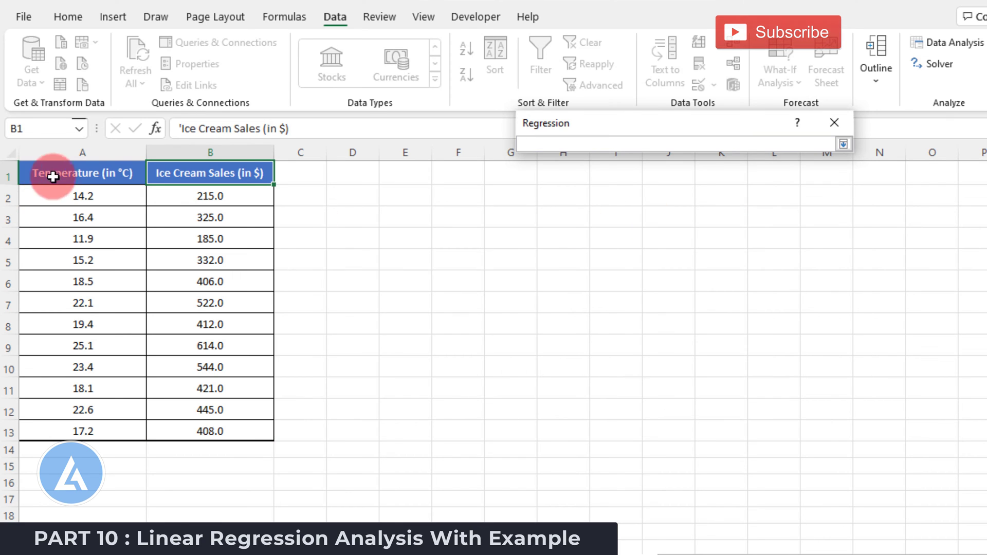
pyautogui.moveTo(86, 170); pyautogui.dragTo(86, 422)
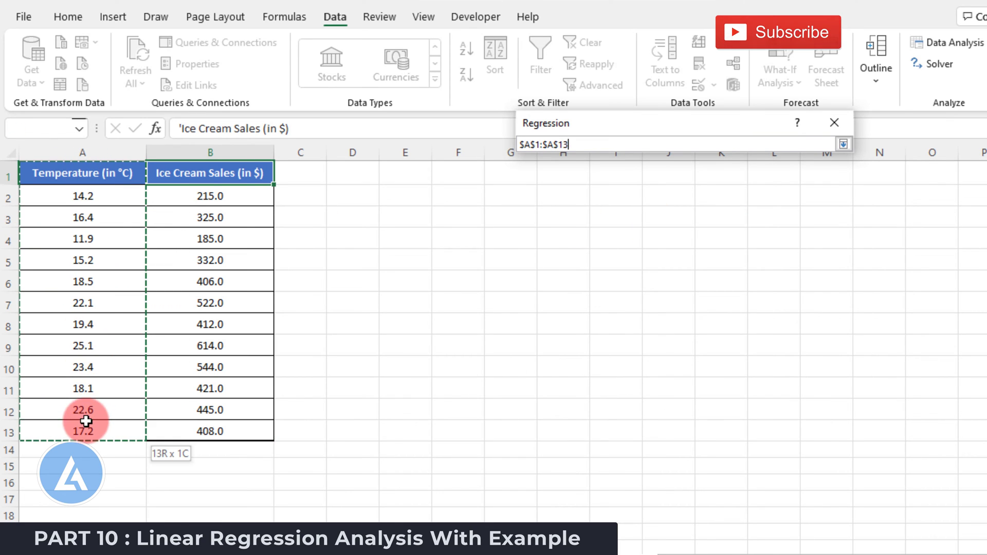
pyautogui.press('Return')
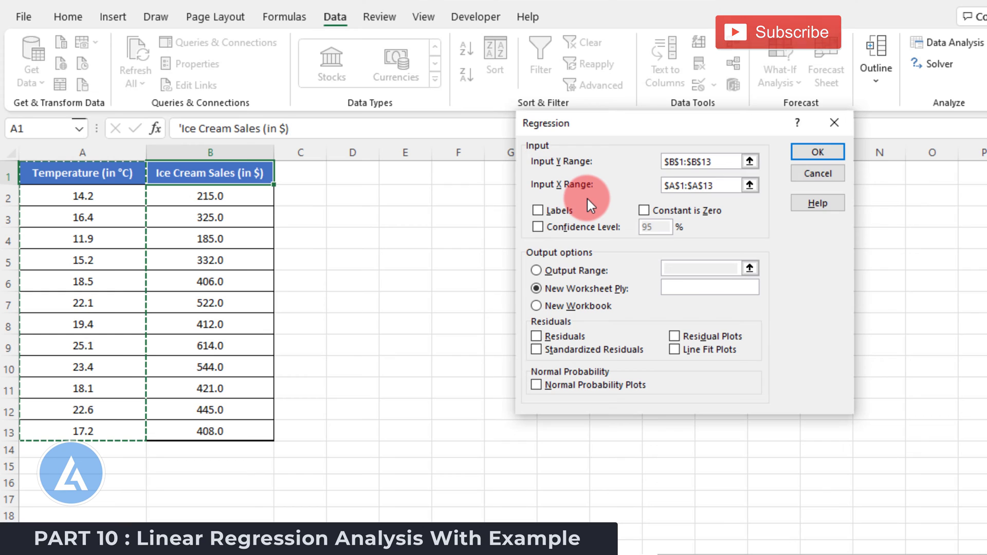
# Run the regression with Labels, 95% confidence level and Line Fit Plots on a new worksheet.
pyautogui.click(537, 211)
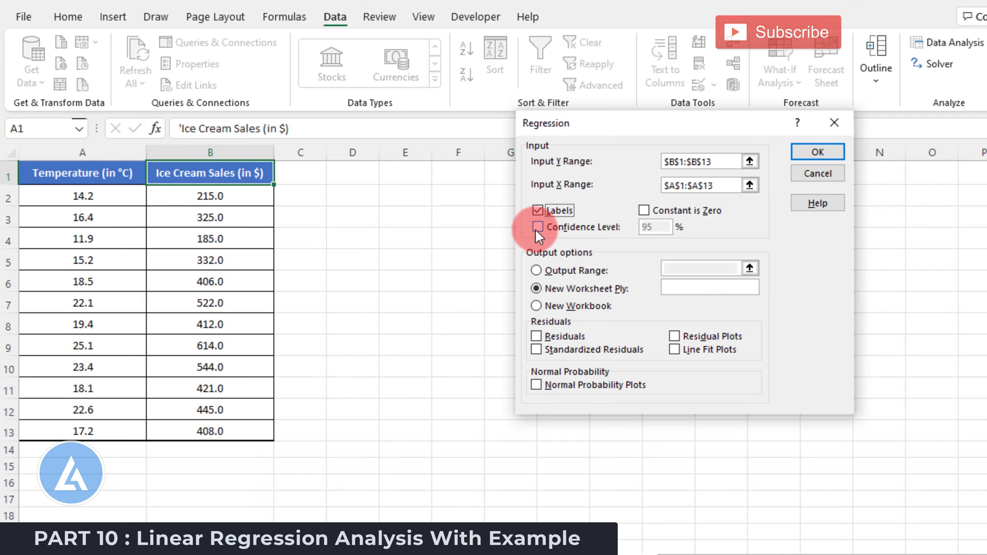
pyautogui.click(537, 230)
pyautogui.click(651, 225)
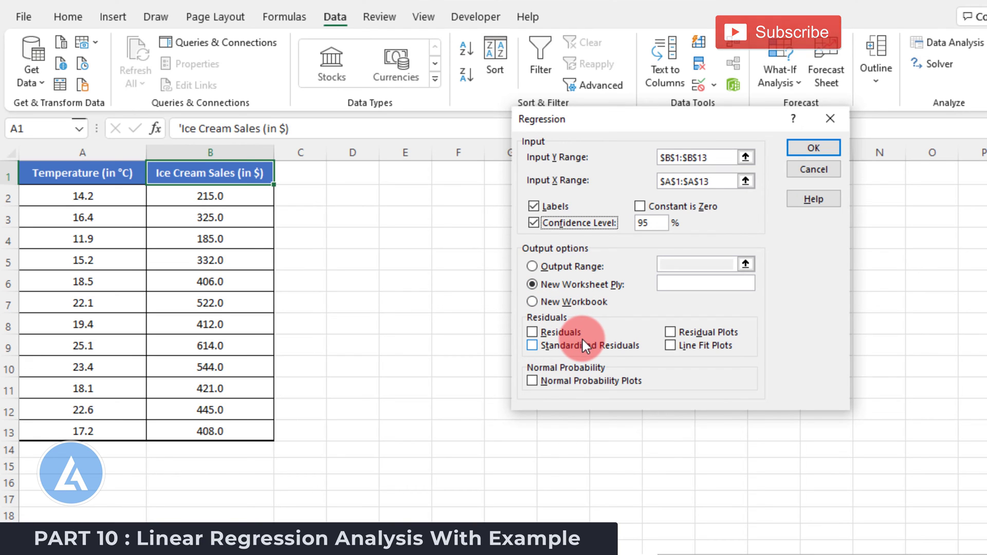
pyautogui.click(670, 348)
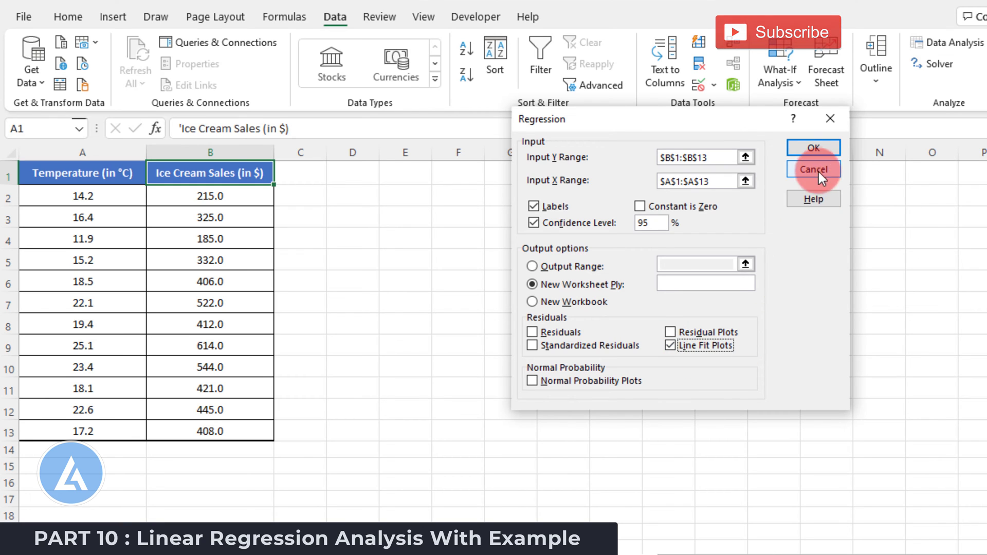
pyautogui.click(818, 148)
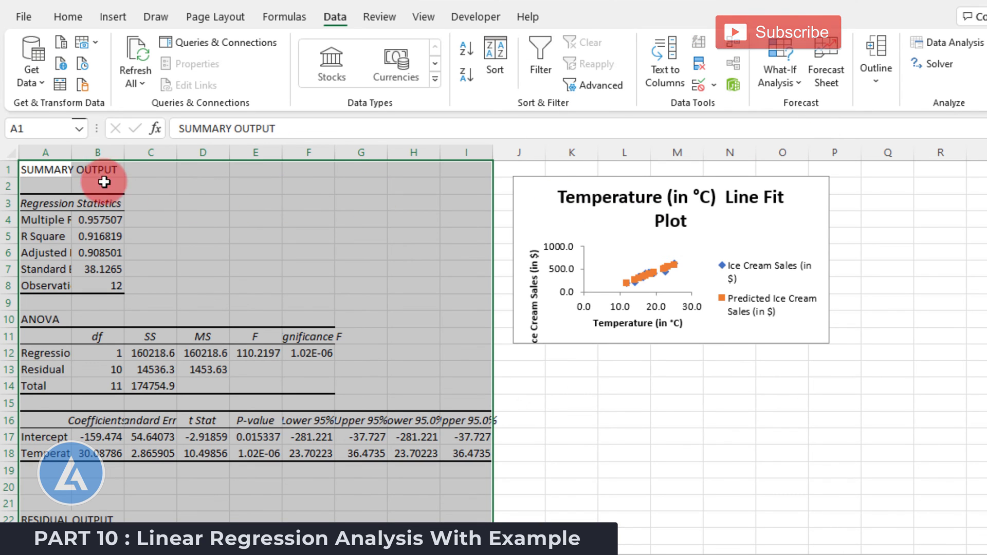
# AutoFit output columns A and B so labels and values show fully.
pyautogui.click(65, 152)
pyautogui.doubleClick(71, 151)
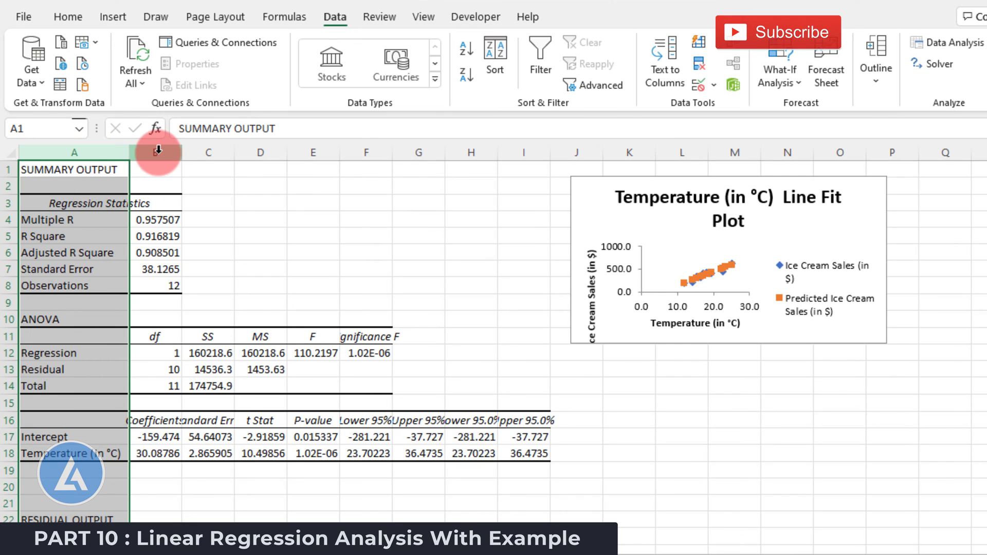
pyautogui.doubleClick(183, 152)
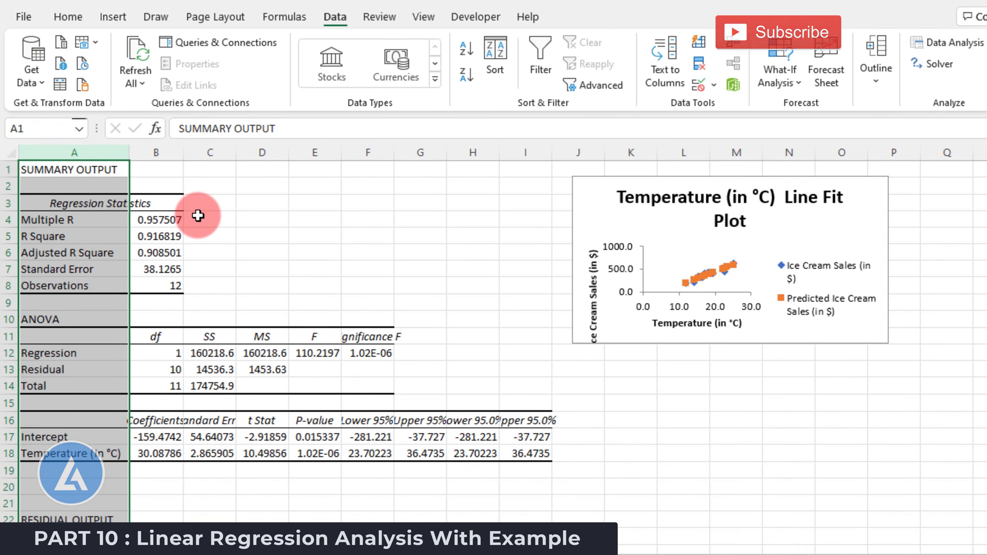
# Review the Regression Statistics, ANOVA and Residual Output sections, then select the line fit chart.
pyautogui.click(64, 205)
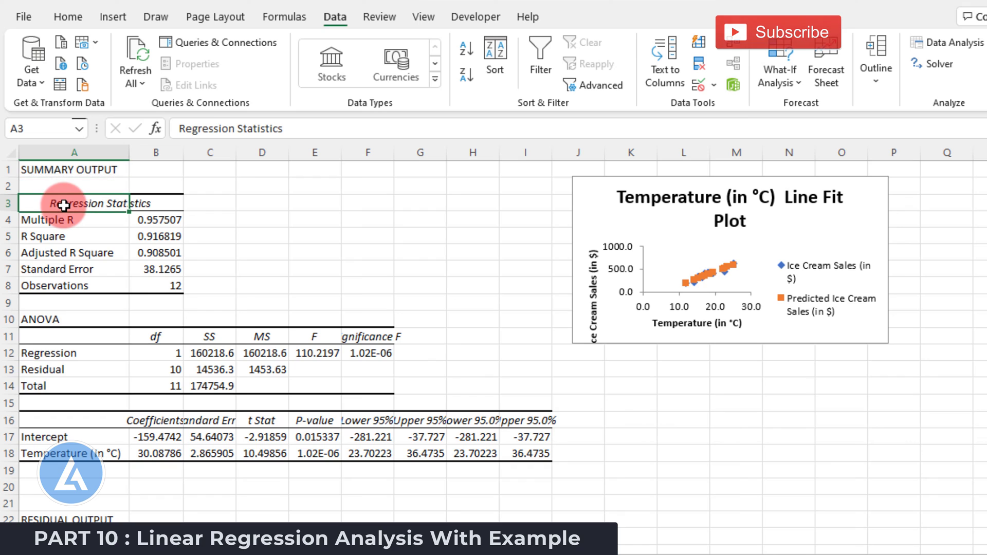
pyautogui.click(58, 321)
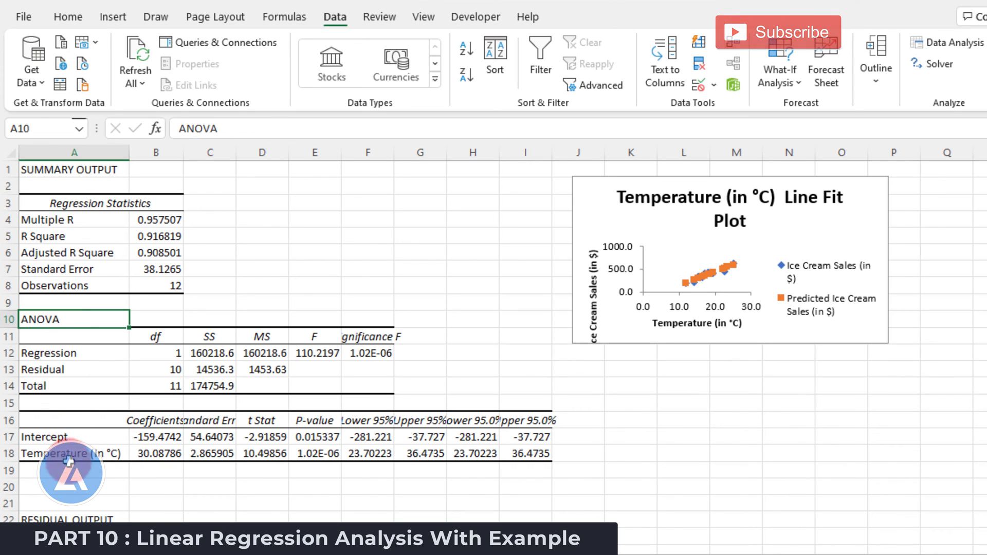
pyautogui.click(74, 520)
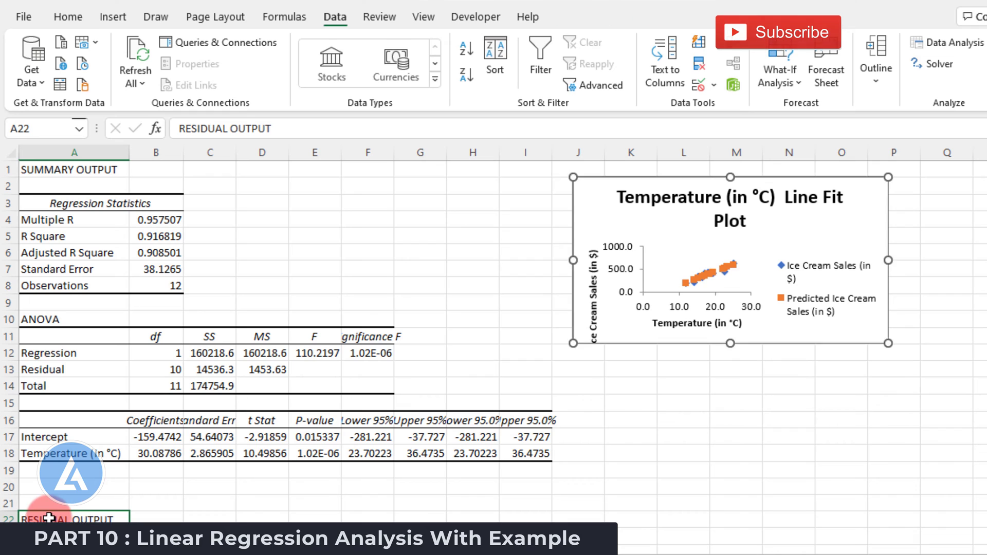
pyautogui.click(620, 181)
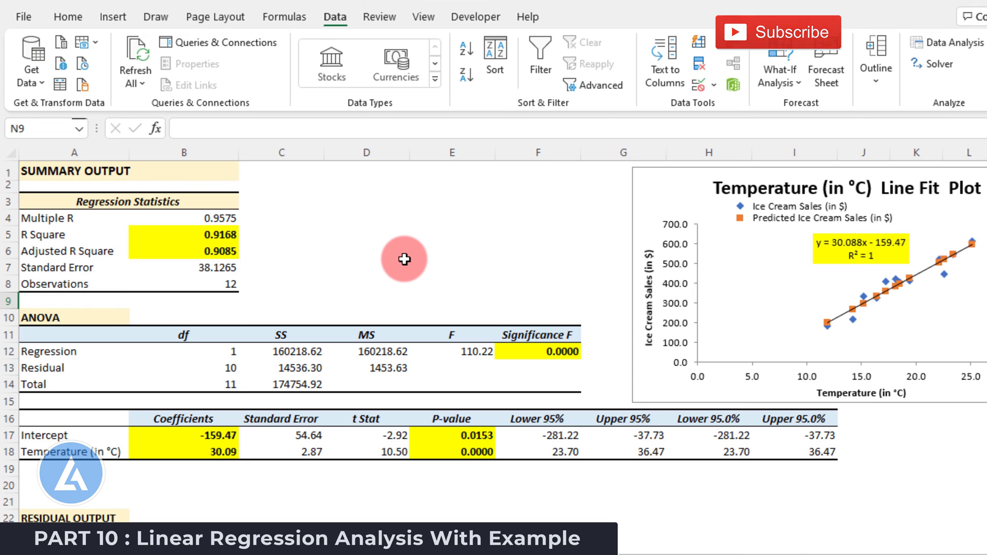
pyautogui.hotkey('ctrl', 'Home')
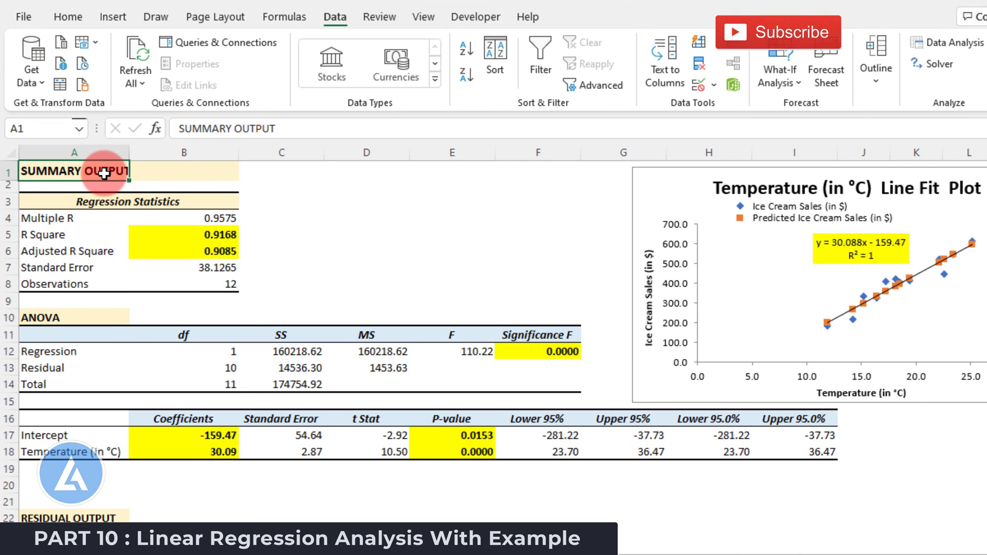
pyautogui.click(201, 205)
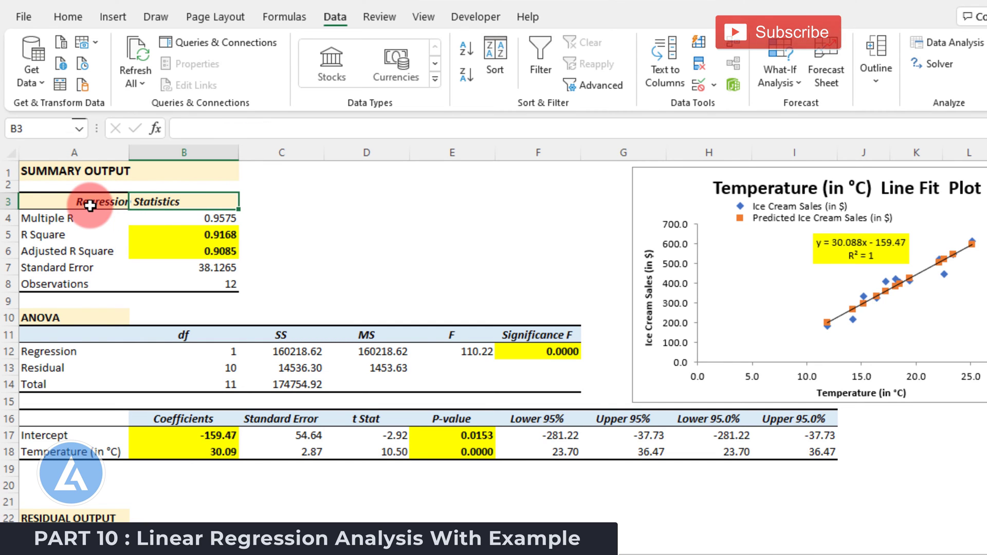
pyautogui.click(177, 235)
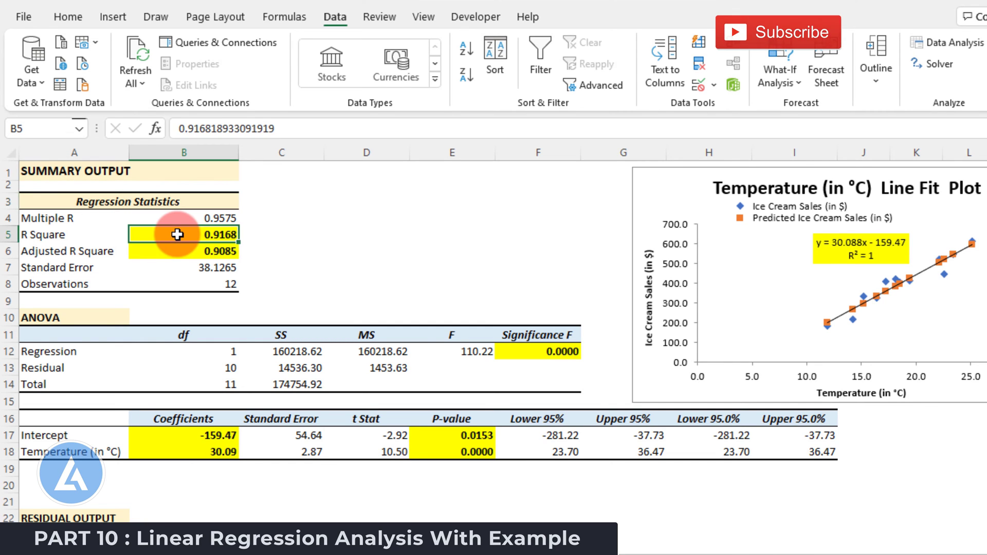
pyautogui.click(173, 245)
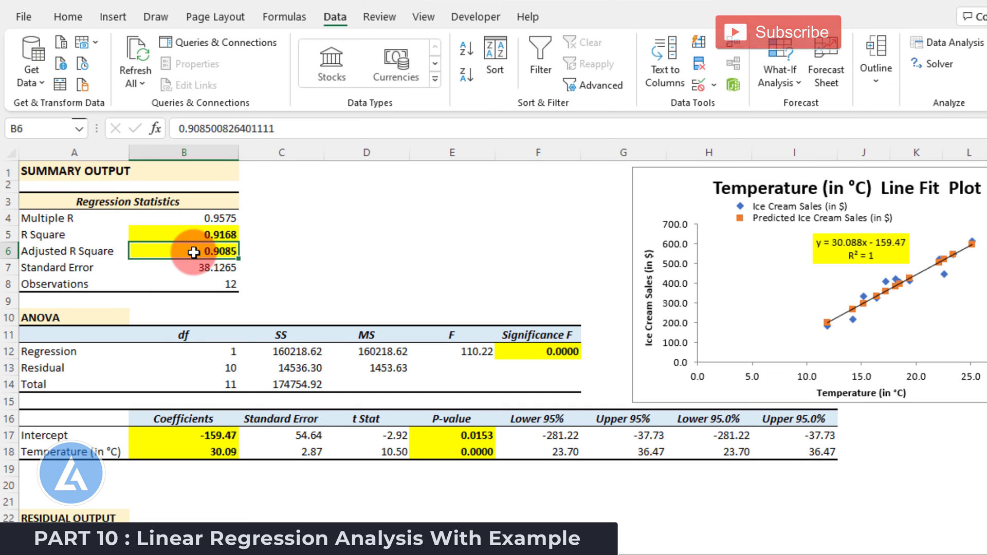
pyautogui.click(210, 235)
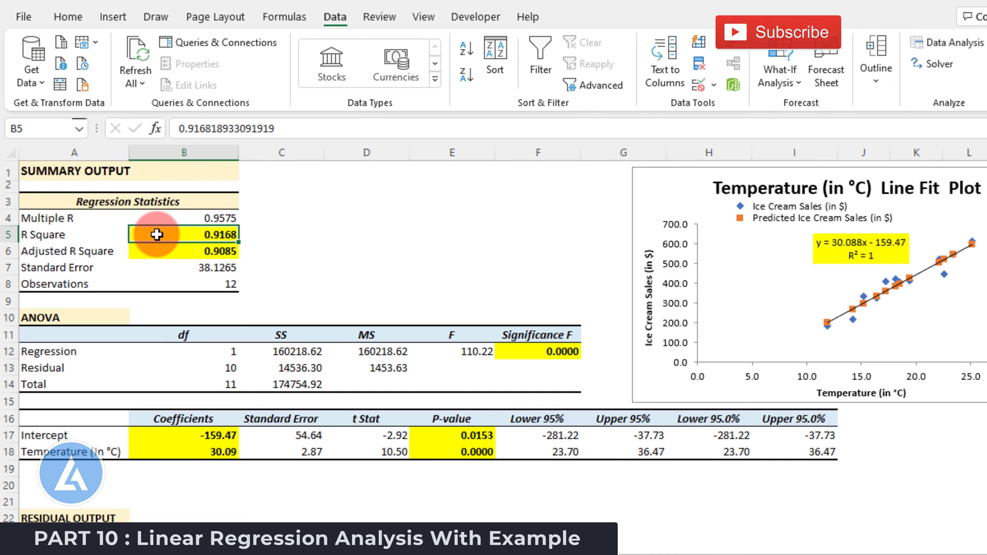
pyautogui.moveTo(123, 234)
pyautogui.mouseDown()
pyautogui.moveTo(108, 247)
pyautogui.moveTo(107, 237)
pyautogui.mouseUp()
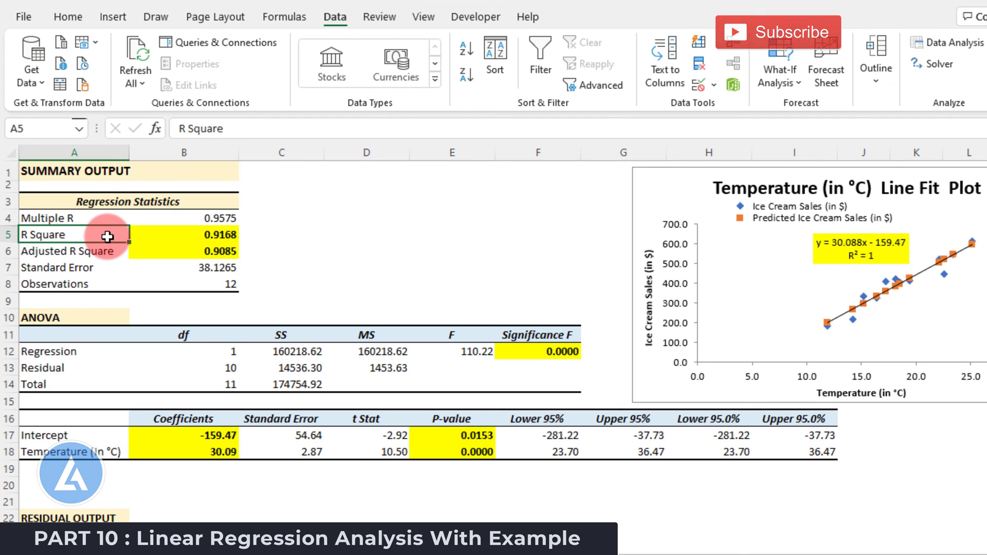
pyautogui.click(121, 252)
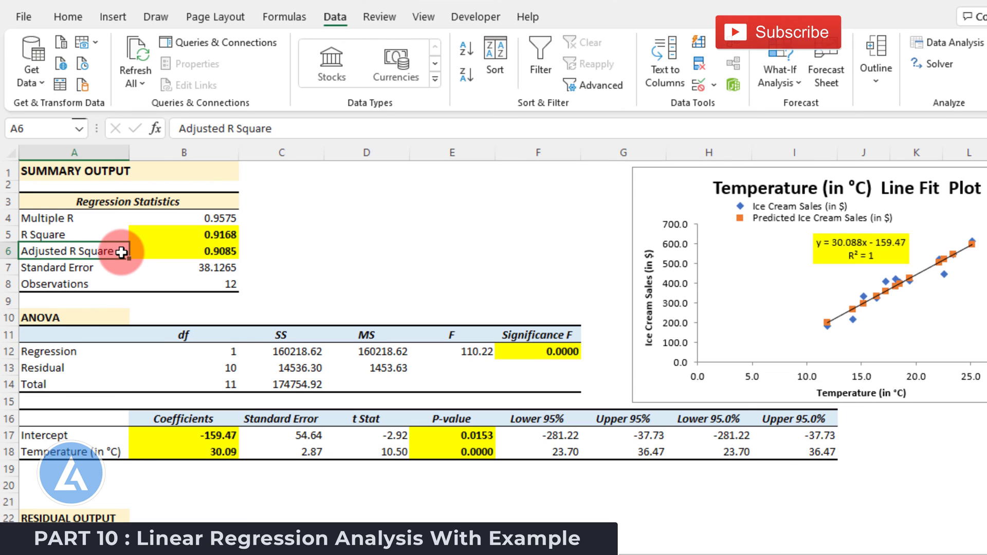
pyautogui.click(116, 267)
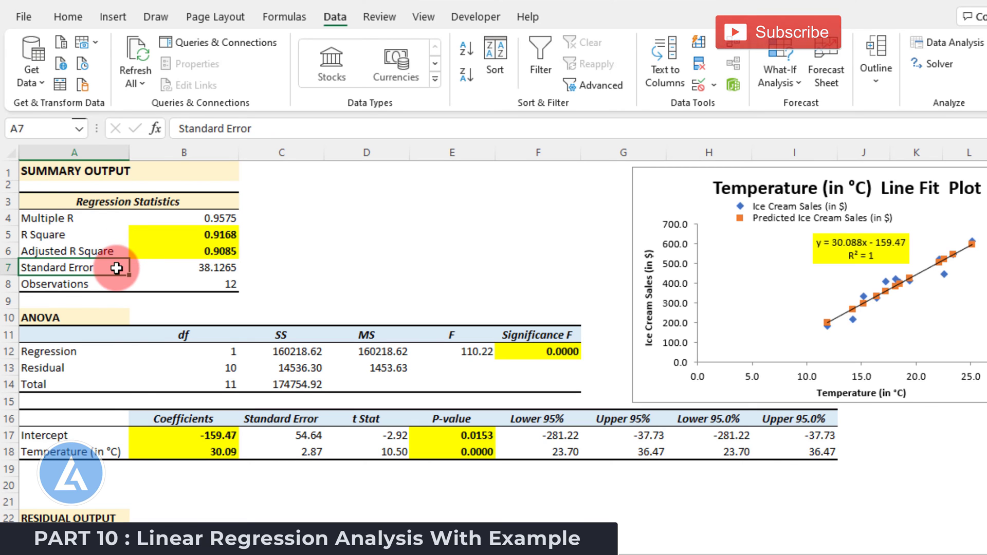
pyautogui.click(108, 286)
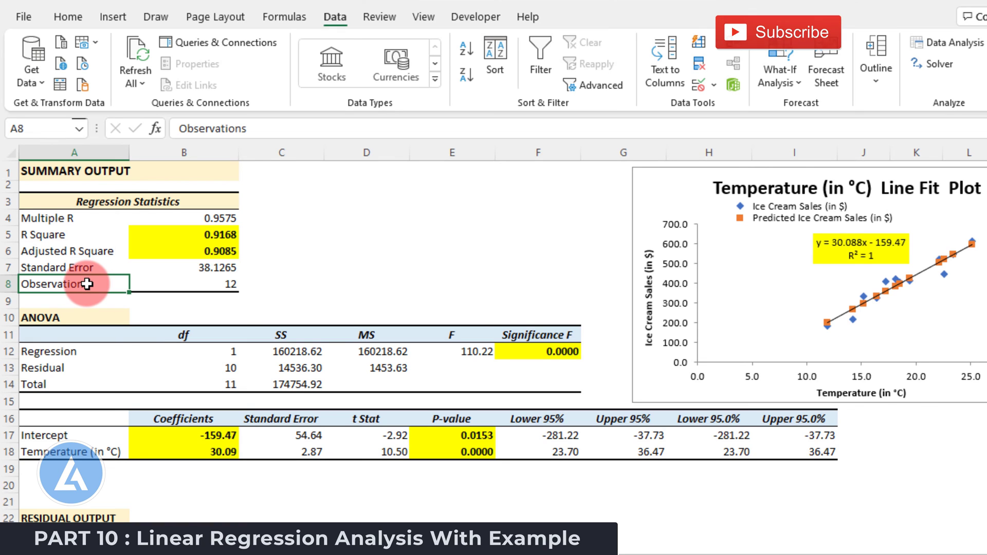
pyautogui.click(83, 313)
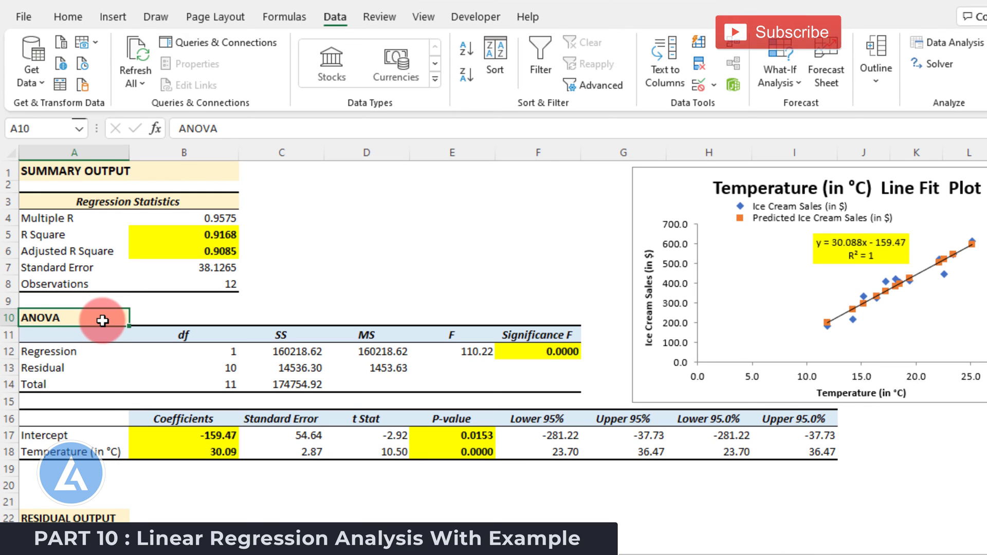
pyautogui.click(103, 352)
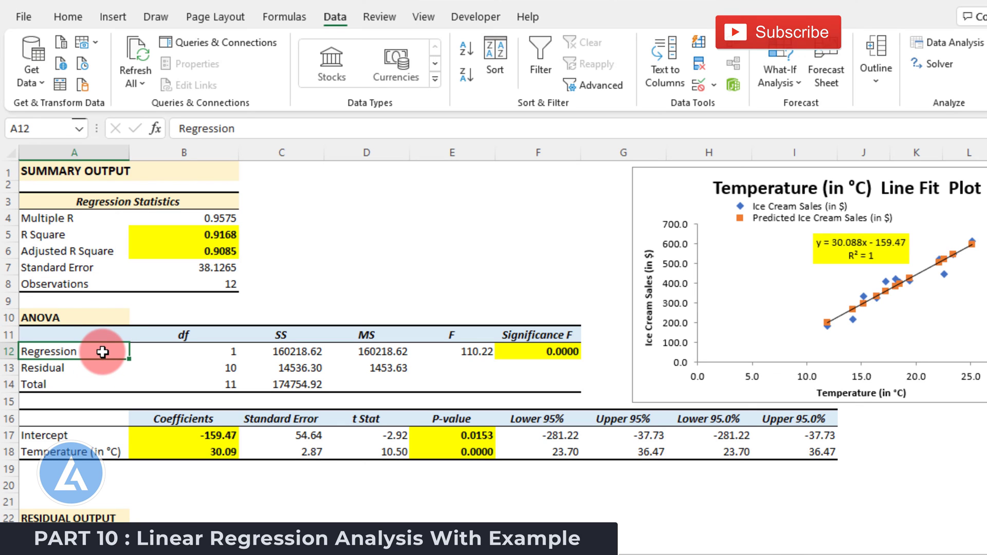
pyautogui.click(514, 332)
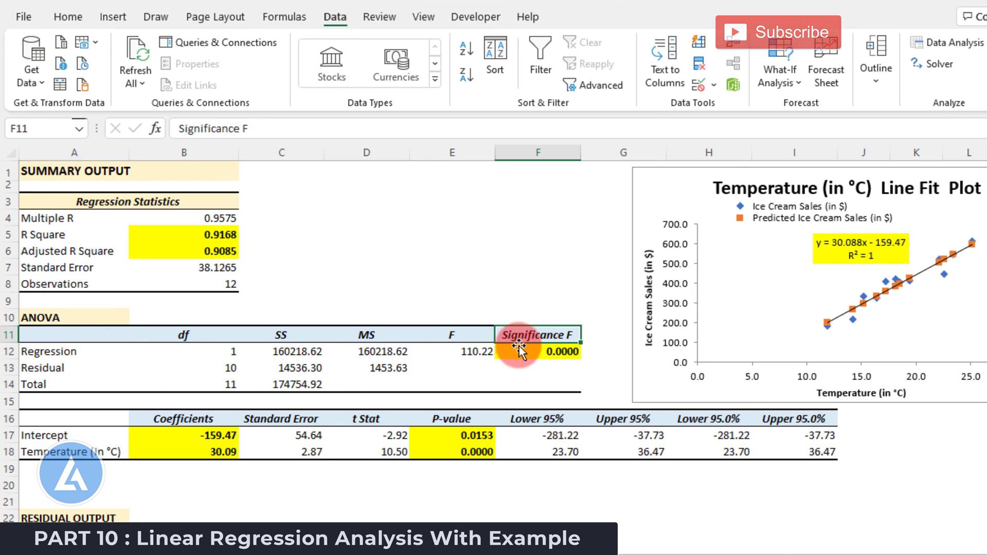
pyautogui.click(518, 351)
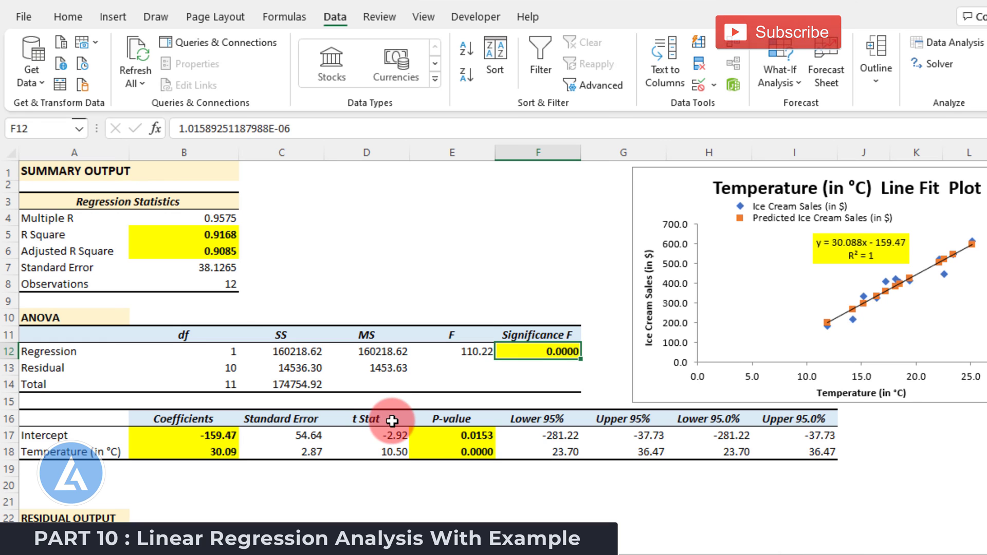
pyautogui.click(85, 436)
pyautogui.click(89, 451)
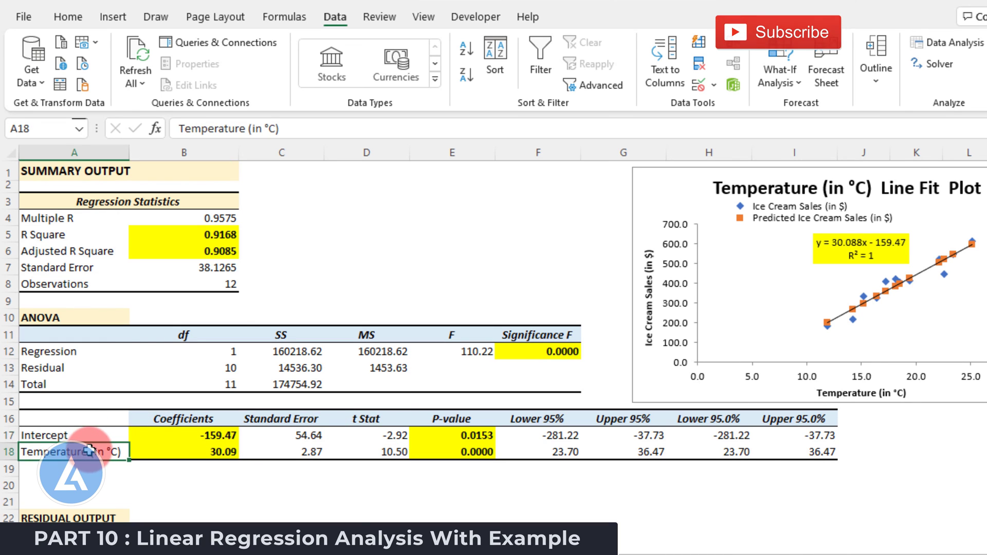
pyautogui.click(156, 418)
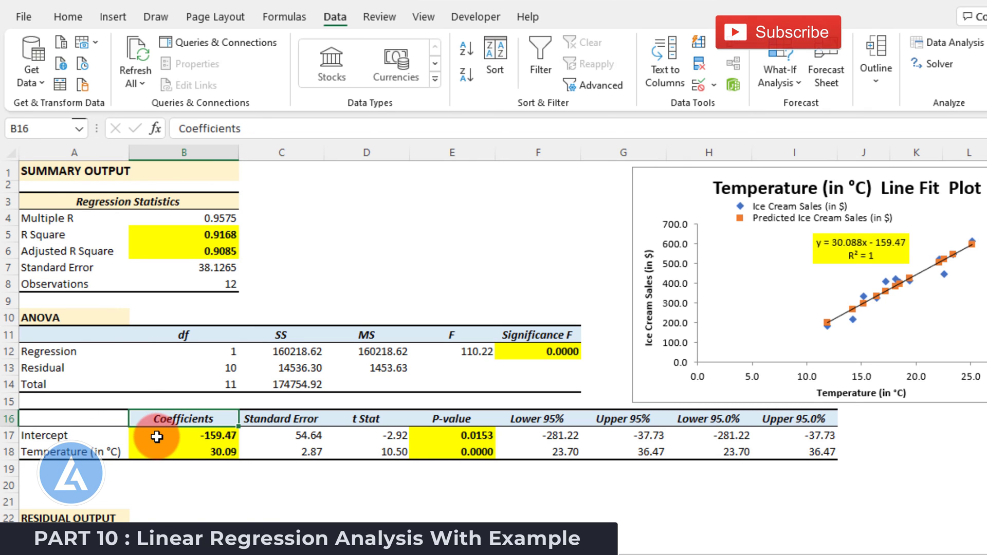
pyautogui.click(156, 436)
pyautogui.click(158, 450)
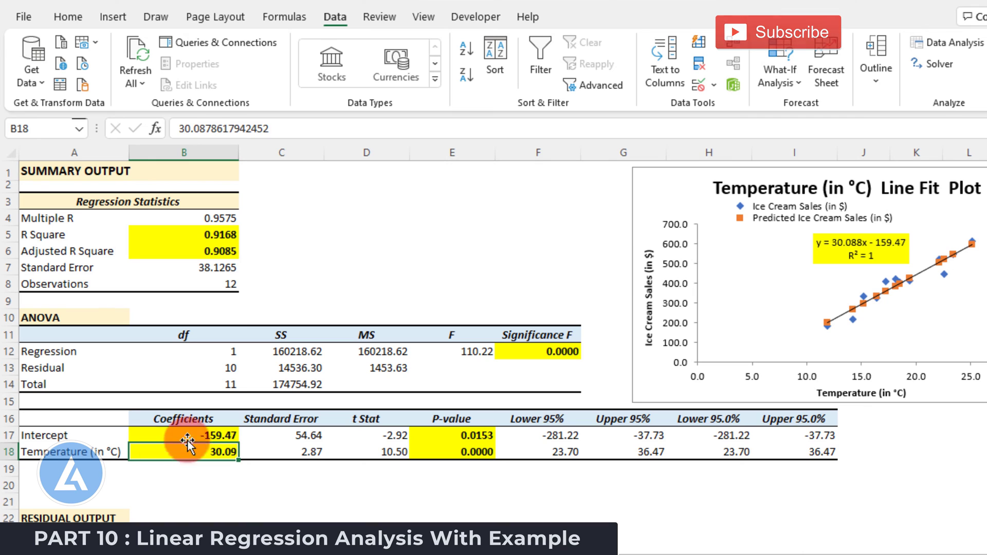
pyautogui.moveTo(187, 441); pyautogui.dragTo(175, 451)
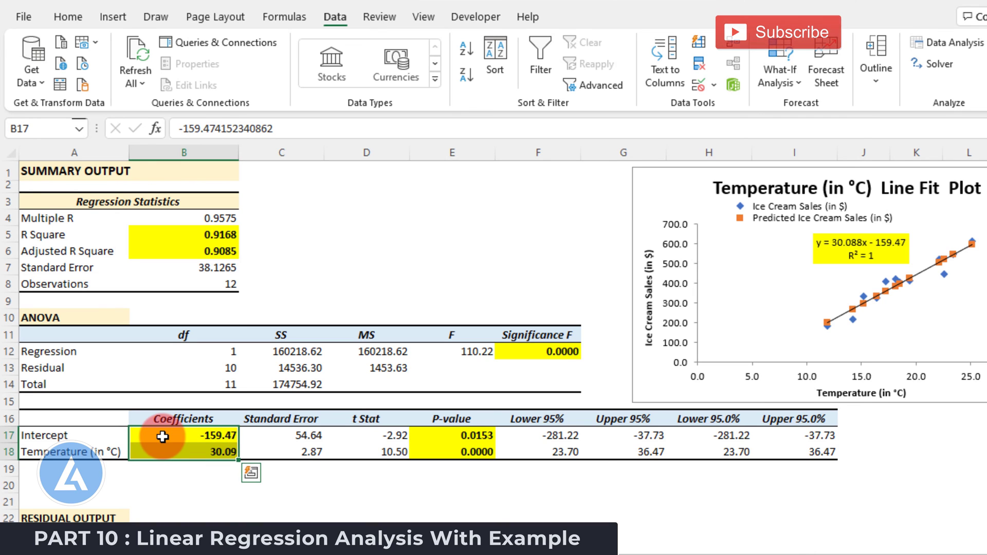
pyautogui.click(159, 449)
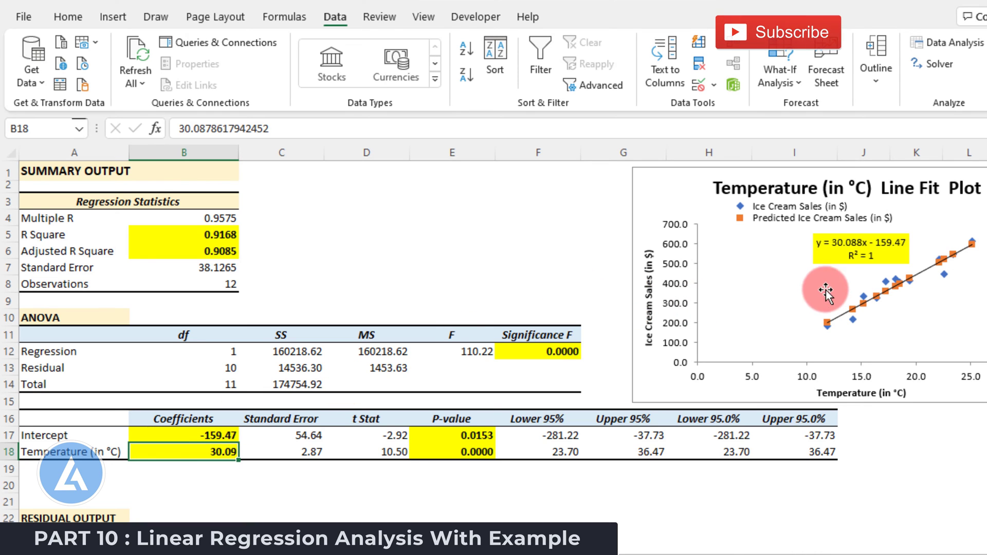
pyautogui.click(823, 257)
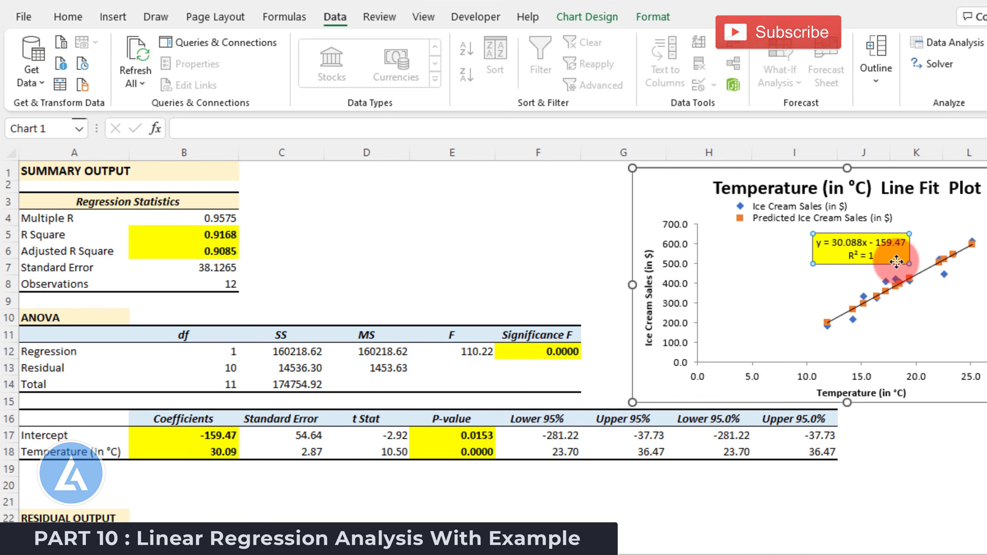
pyautogui.click(172, 437)
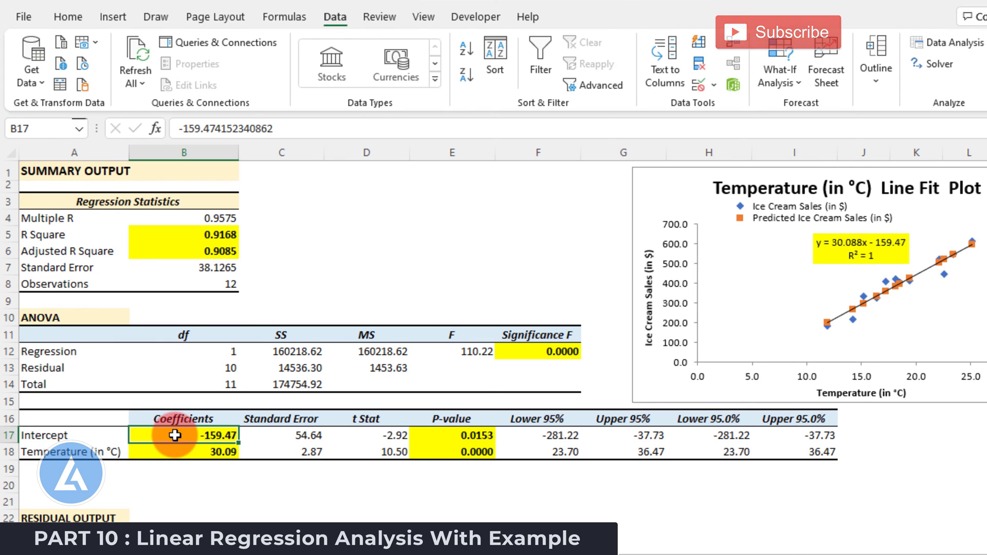
pyautogui.click(439, 434)
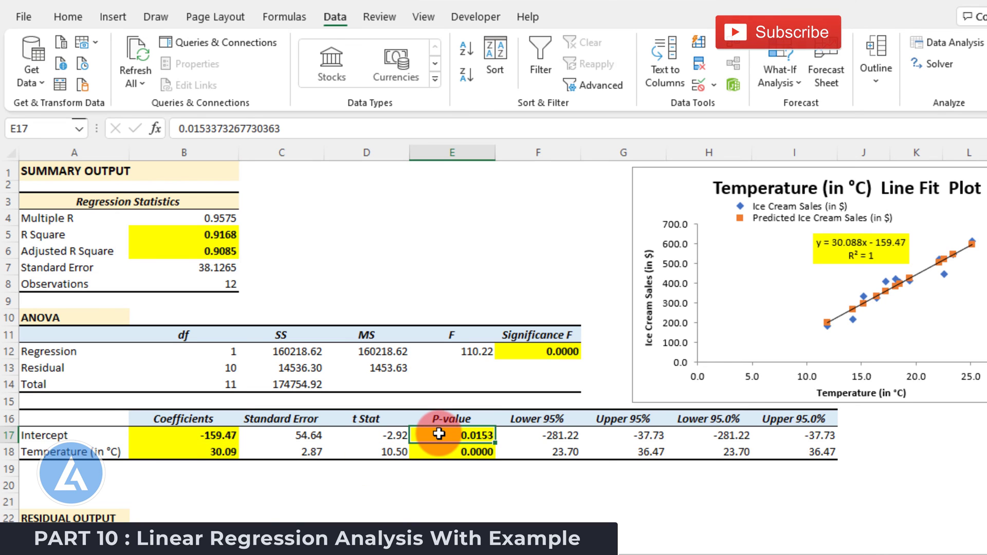
pyautogui.click(442, 453)
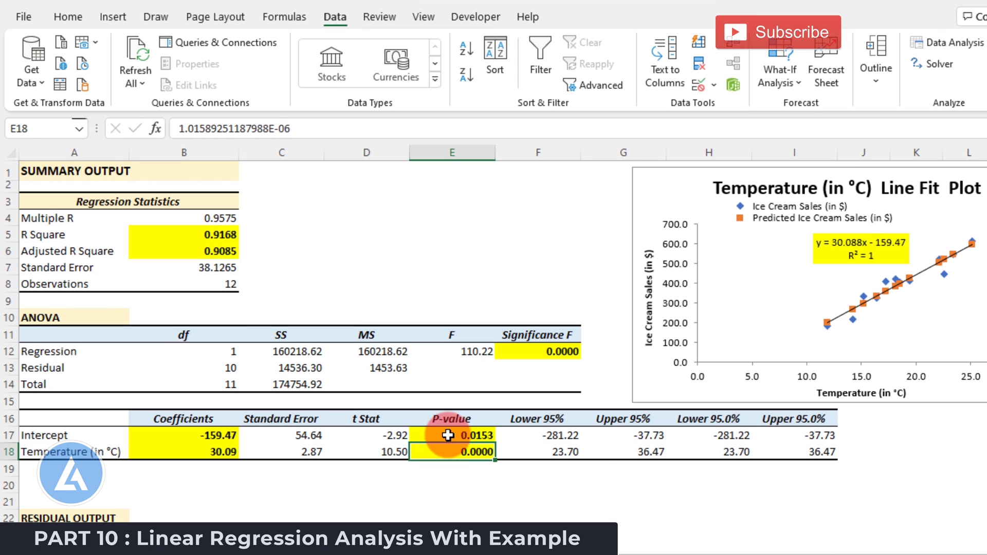
pyautogui.moveTo(447, 436); pyautogui.dragTo(448, 449)
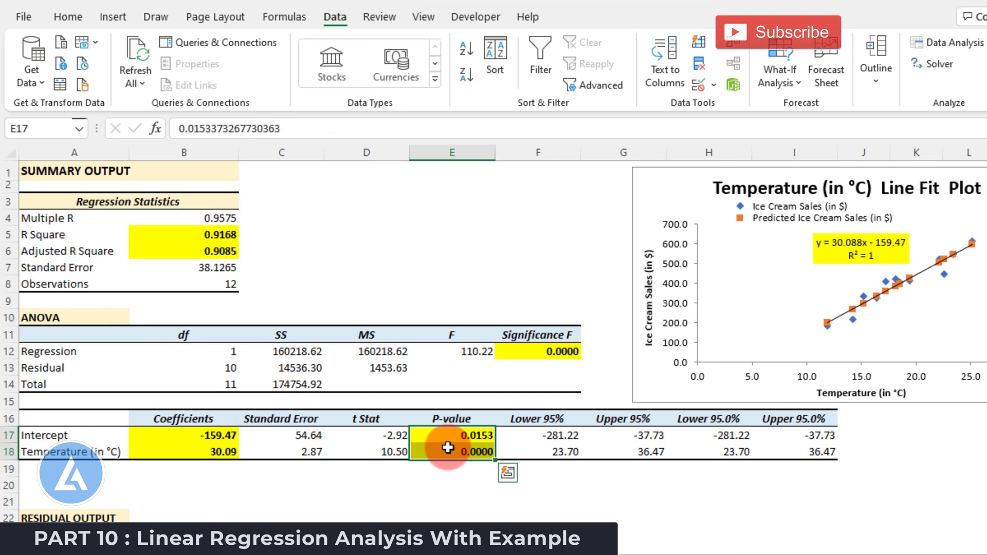
pyautogui.scroll(-3, 448, 448)
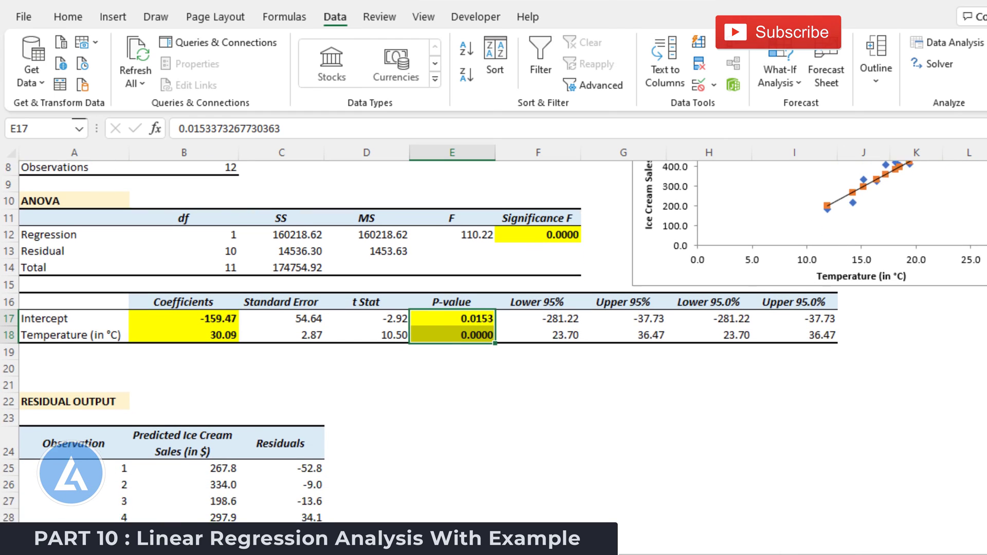
pyautogui.scroll(-2, 493, 341)
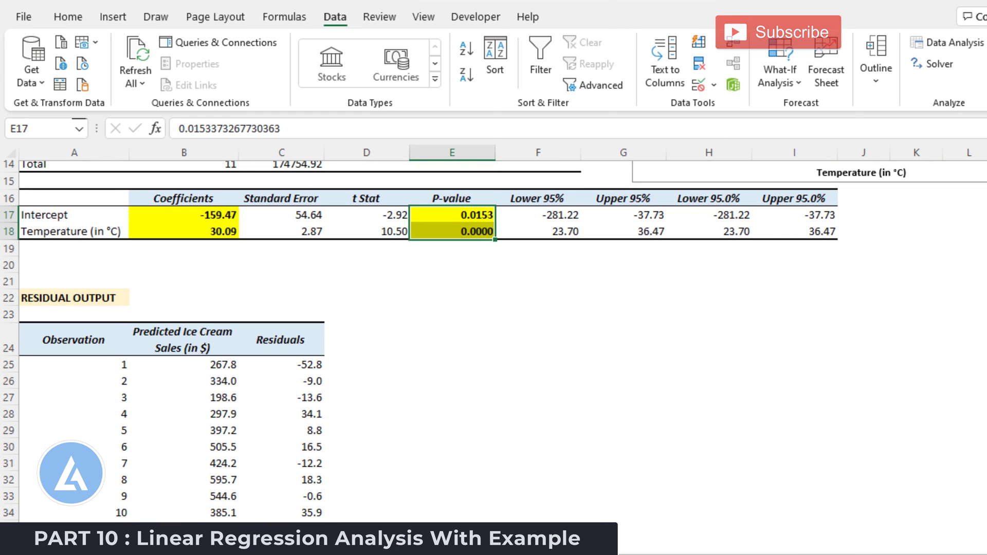
pyautogui.click(144, 344)
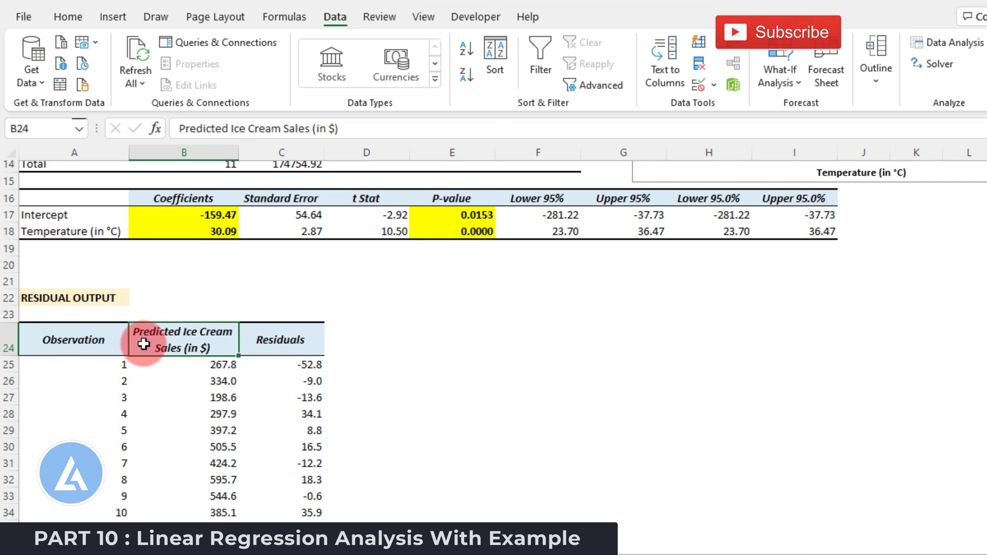
pyautogui.press('Right')
pyautogui.press('Left')
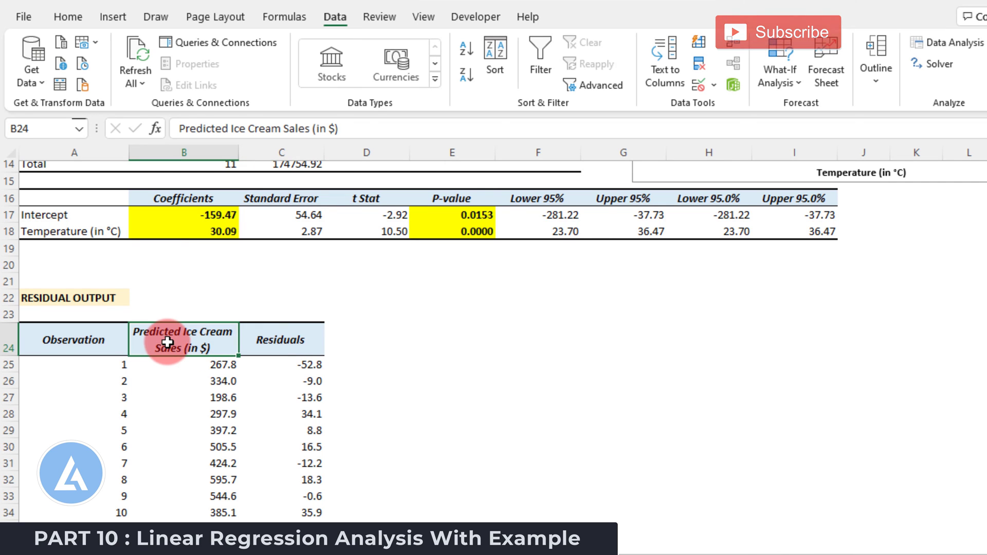
pyautogui.click(260, 344)
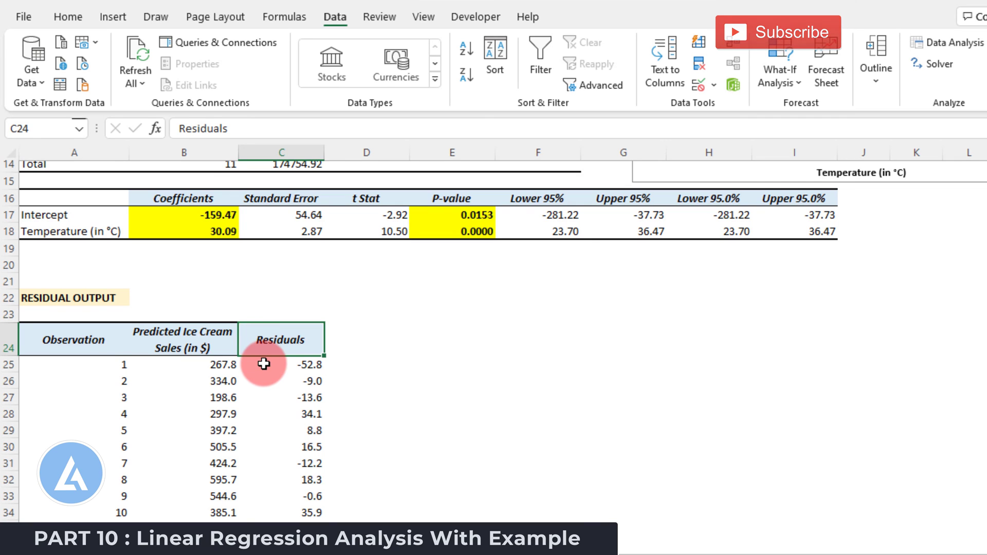
pyautogui.click(263, 364)
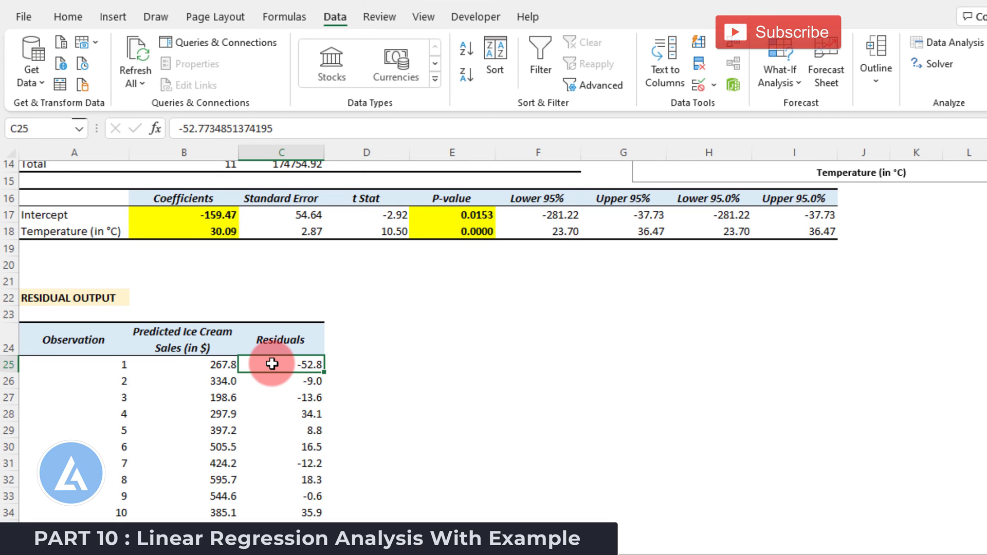
pyautogui.scroll(-1, 272, 363)
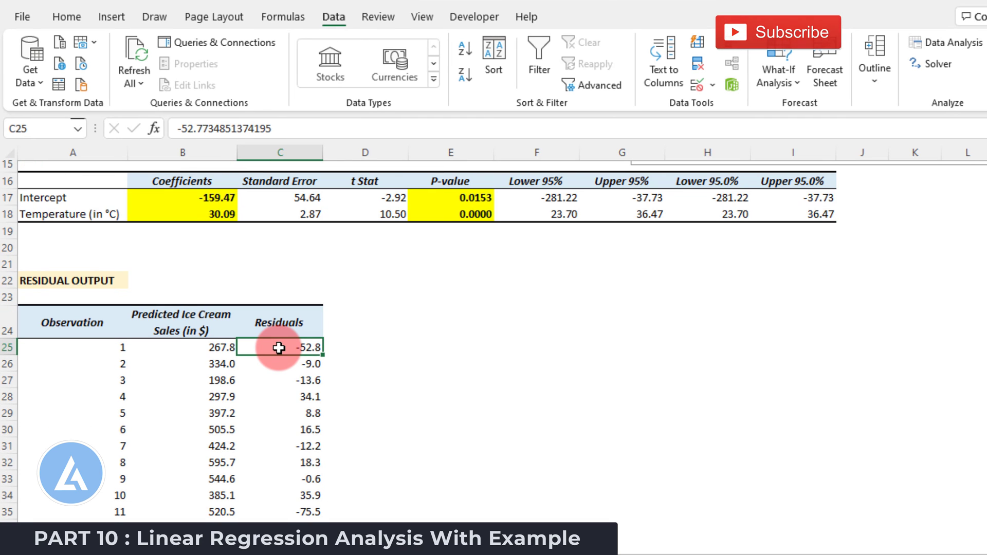
pyautogui.scroll(5, 493, 342)
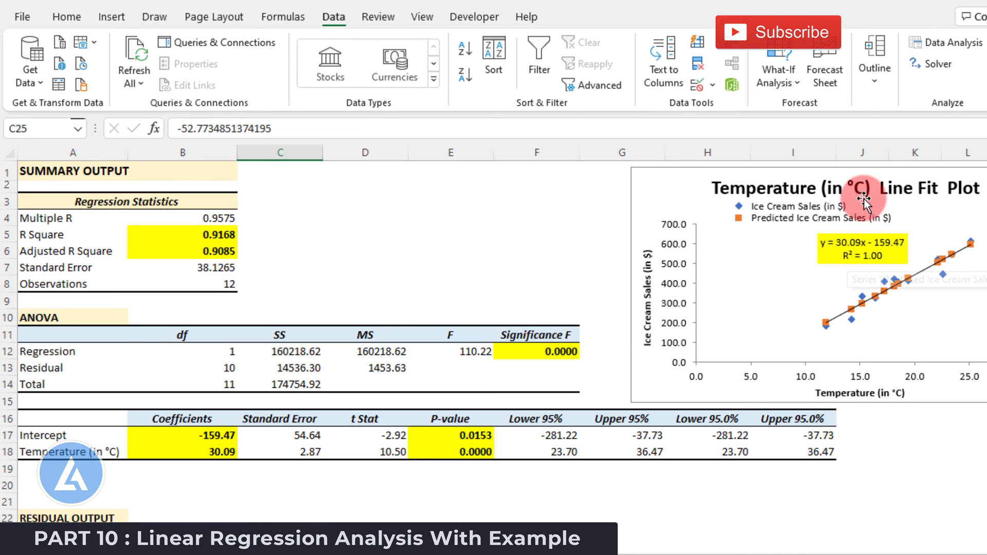
# Select the chart's equation label and enlarge the Temperature line-fit plot.
pyautogui.click(832, 255)
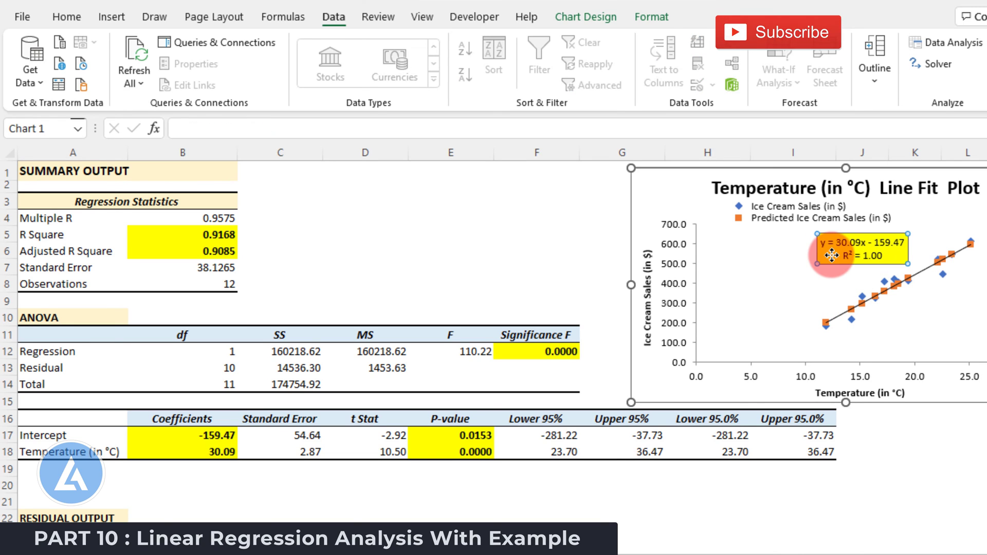
pyautogui.click(833, 256)
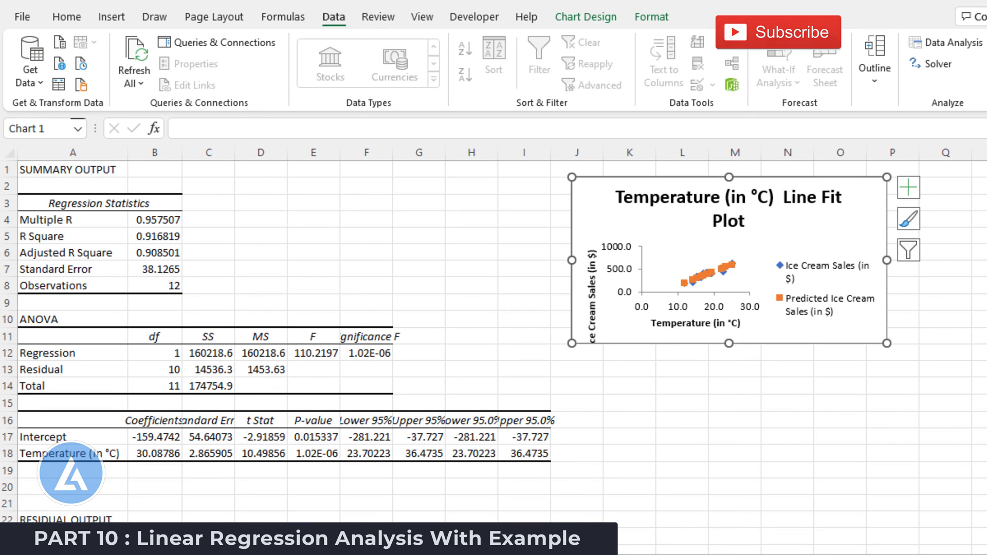
pyautogui.moveTo(887, 343); pyautogui.dragTo(986, 413)
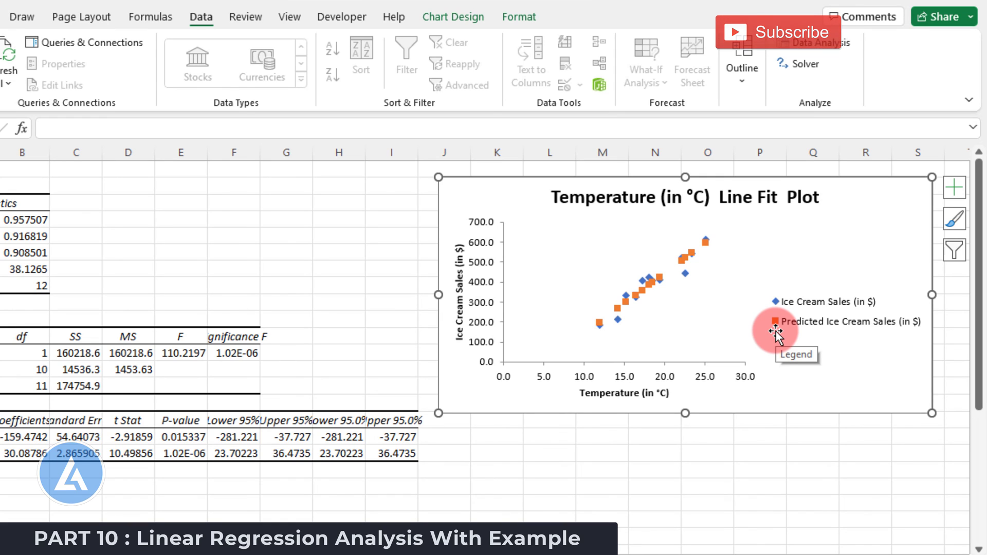
# Add a linear trendline to Predicted Ice Cream Sales, displaying its equation and R² on the chart.
pyautogui.click(617, 311)
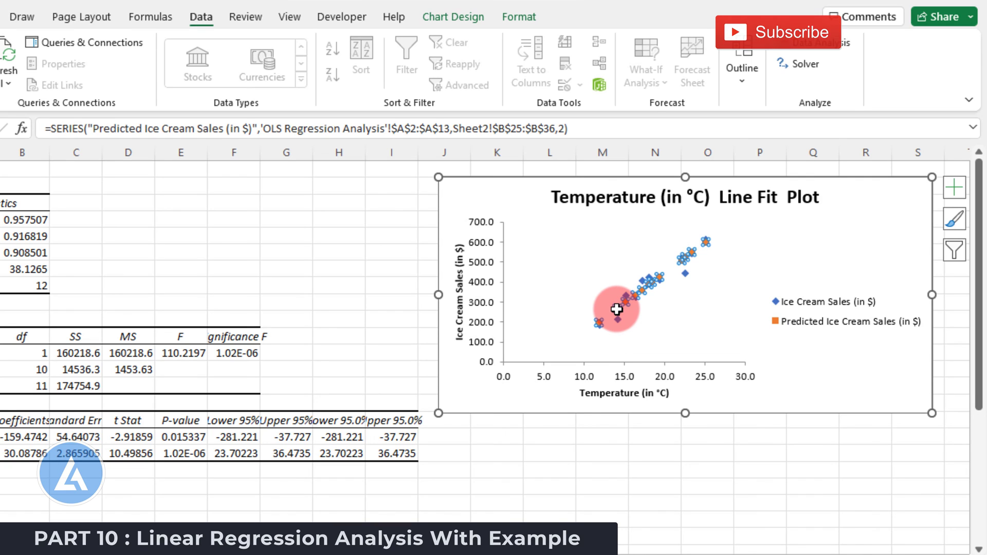
pyautogui.rightClick(617, 310)
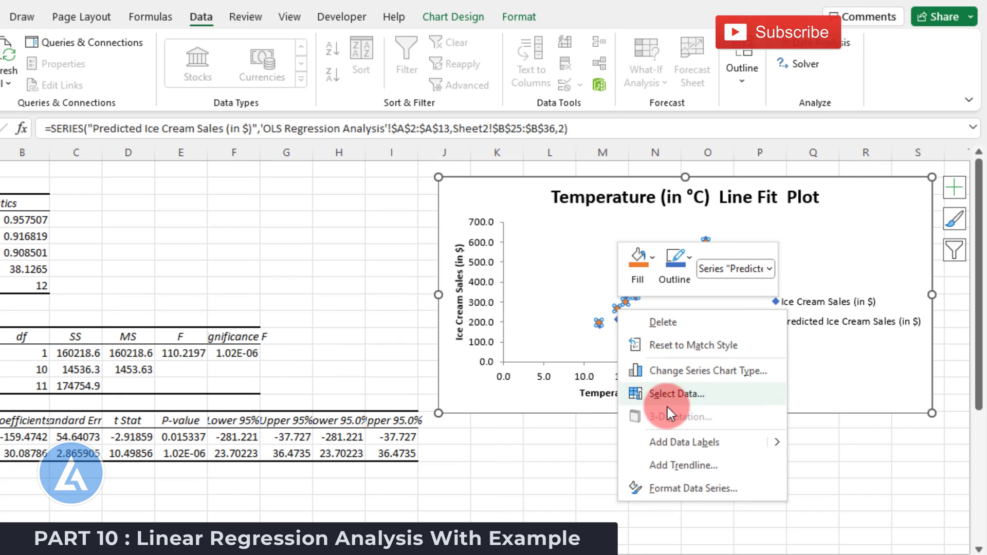
pyautogui.click(675, 466)
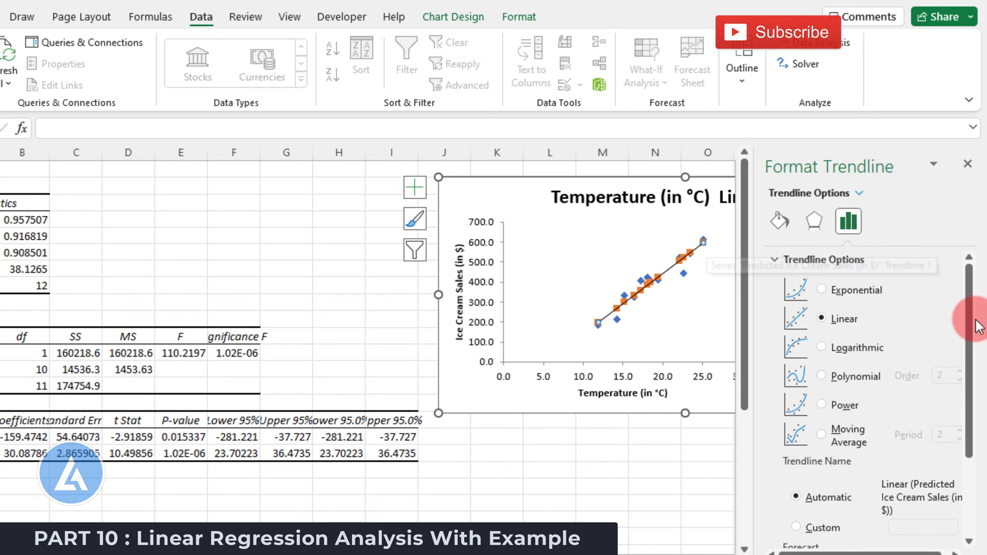
pyautogui.moveTo(970, 280); pyautogui.dragTo(969, 389)
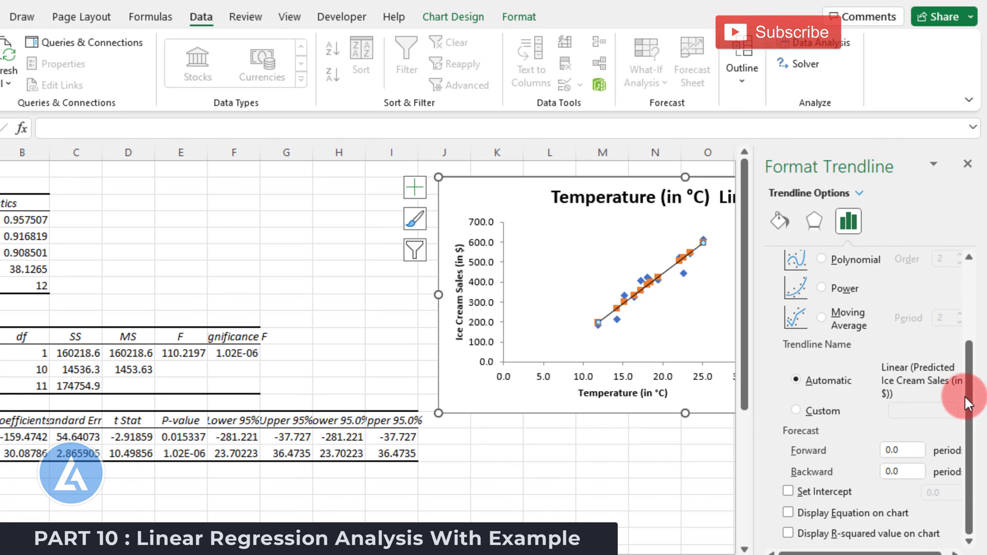
pyautogui.click(789, 513)
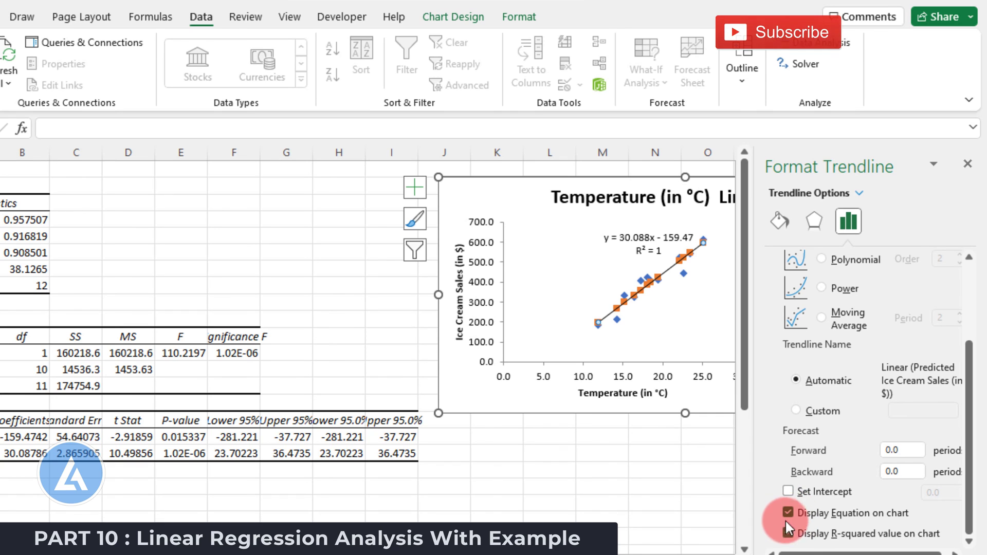
pyautogui.click(626, 242)
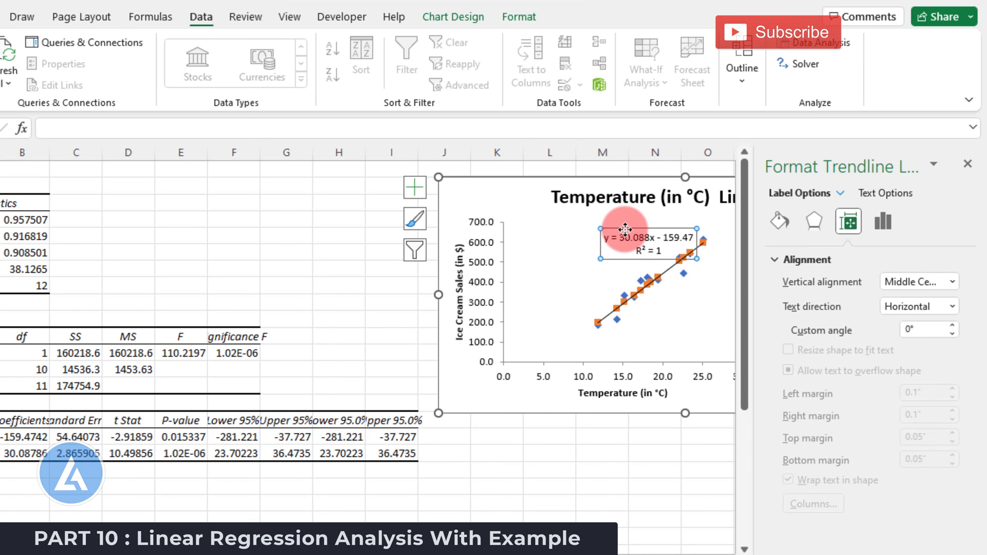